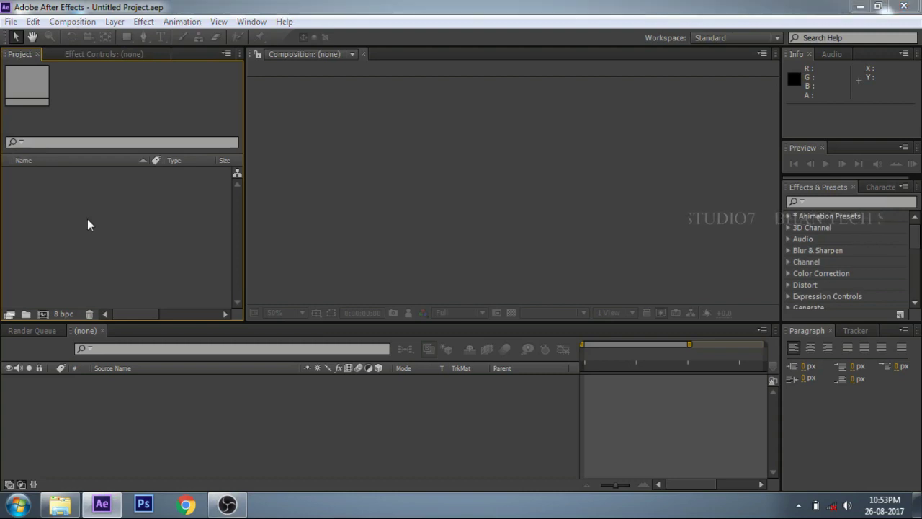
# Import new 1.mp4 from the D: drive and build a composition named new 1 from it
pyautogui.doubleClick(87, 218)
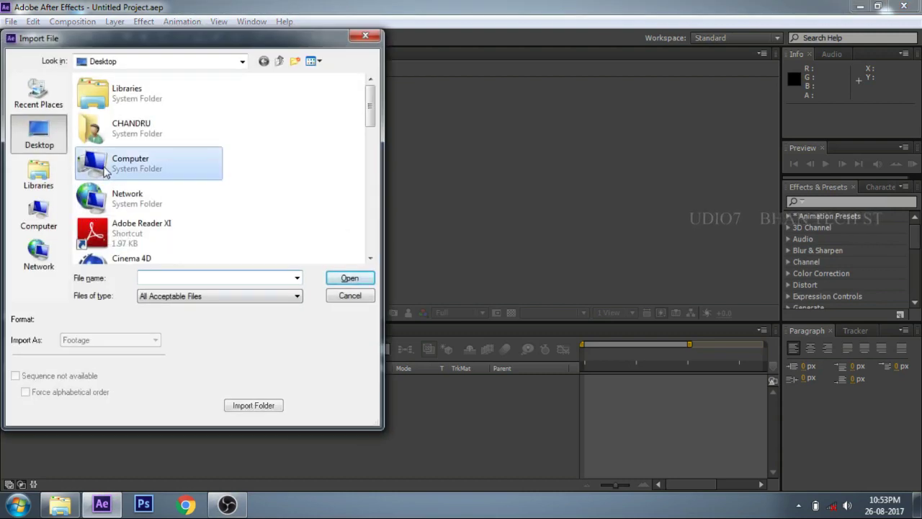
pyautogui.doubleClick(128, 163)
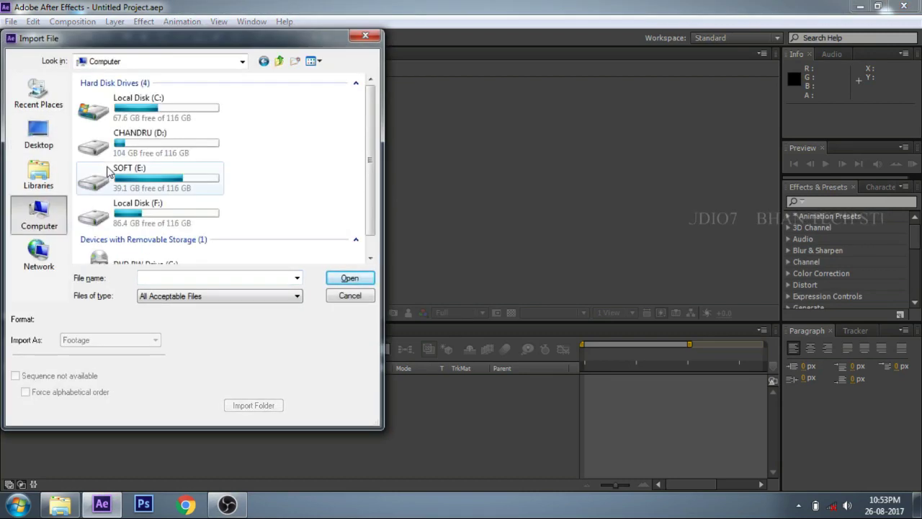
pyautogui.click(160, 153)
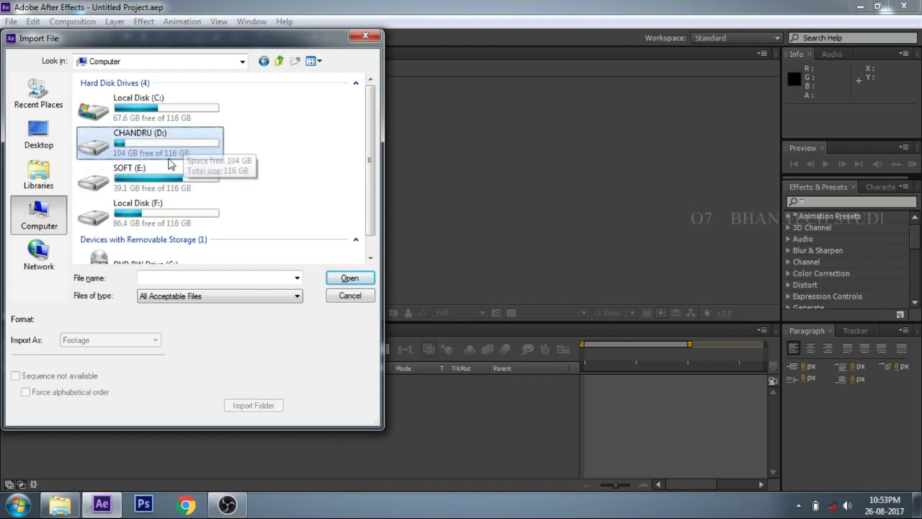
pyautogui.doubleClick(161, 153)
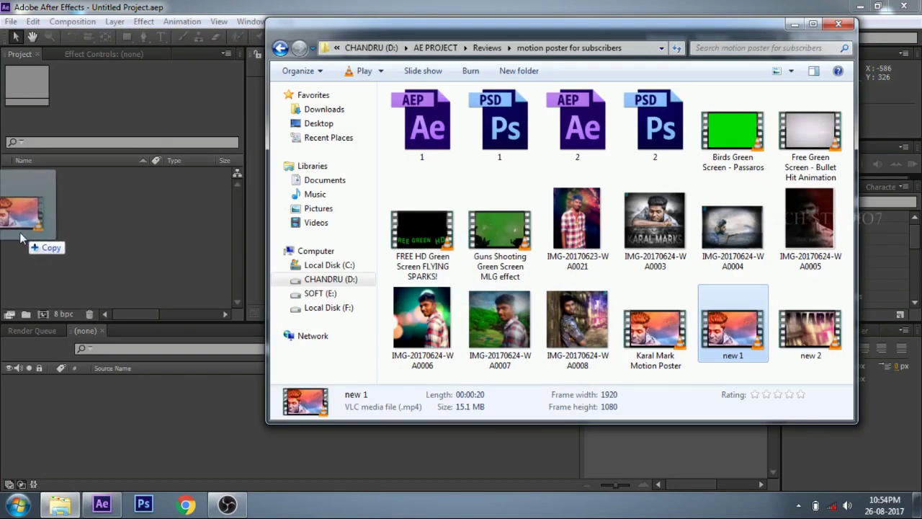
pyautogui.moveTo(62, 278); pyautogui.dragTo(25, 231)
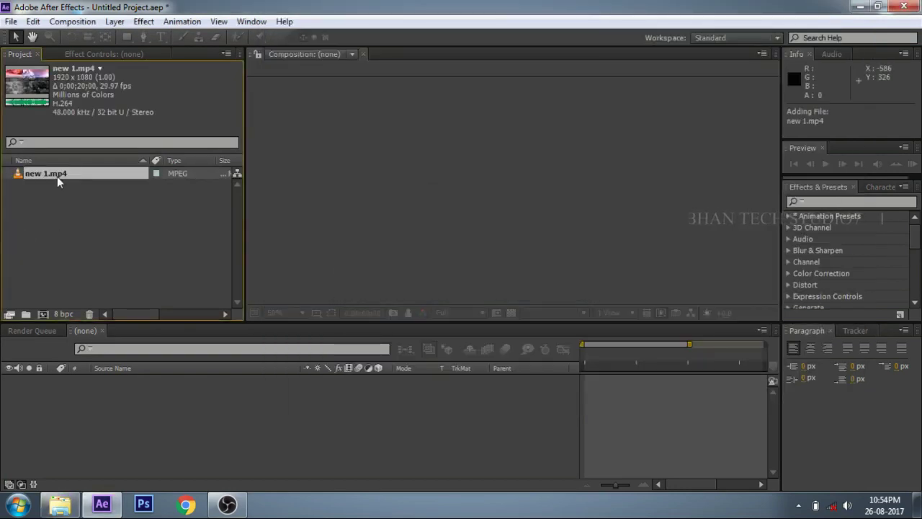
pyautogui.moveTo(57, 176); pyautogui.dragTo(85, 438)
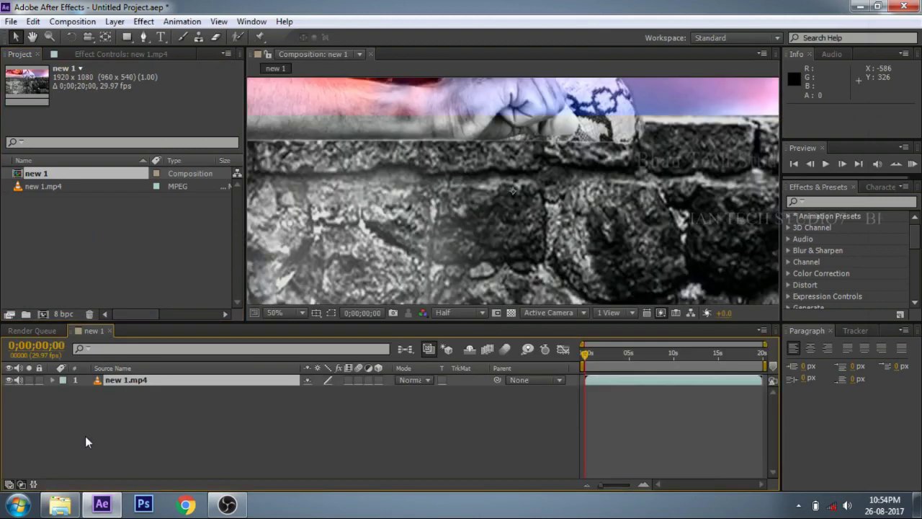
# Fit the new 1 frame in the viewer and reveal the layer's Position (960.0, 540.0)
pyautogui.click(292, 312)
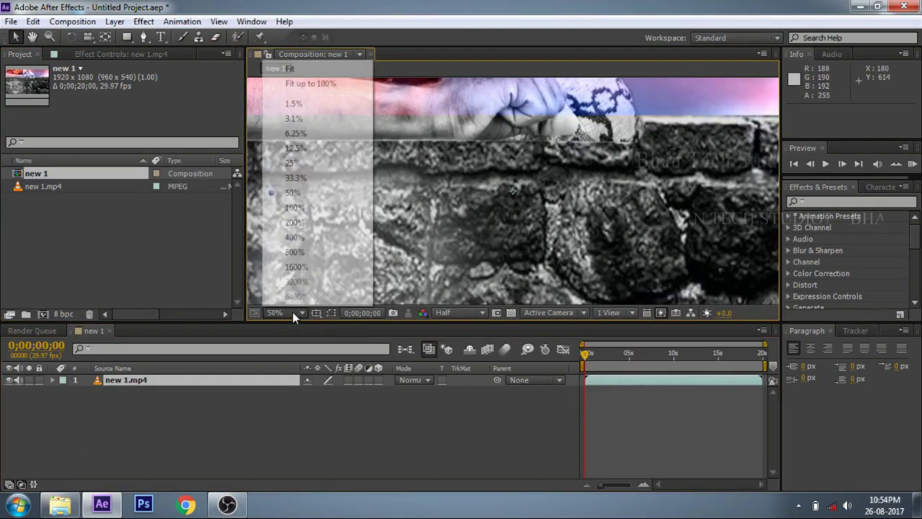
pyautogui.click(313, 84)
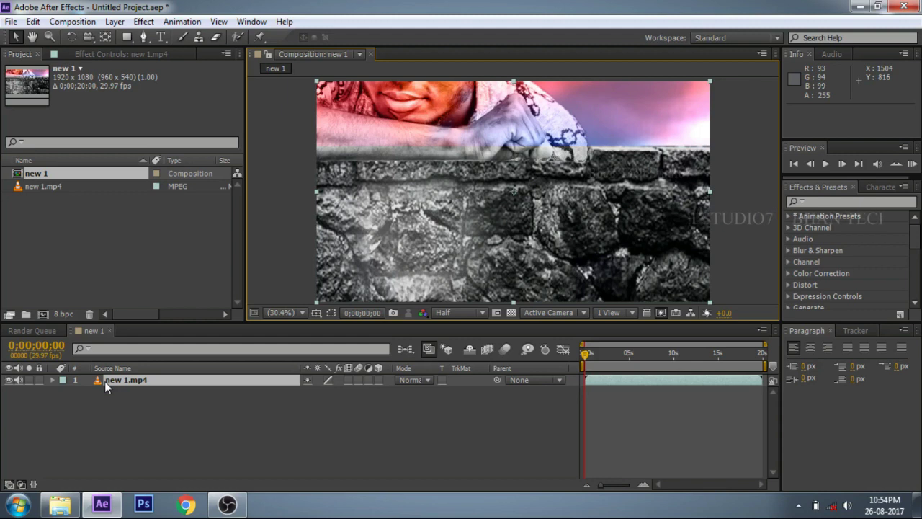
pyautogui.press('p')
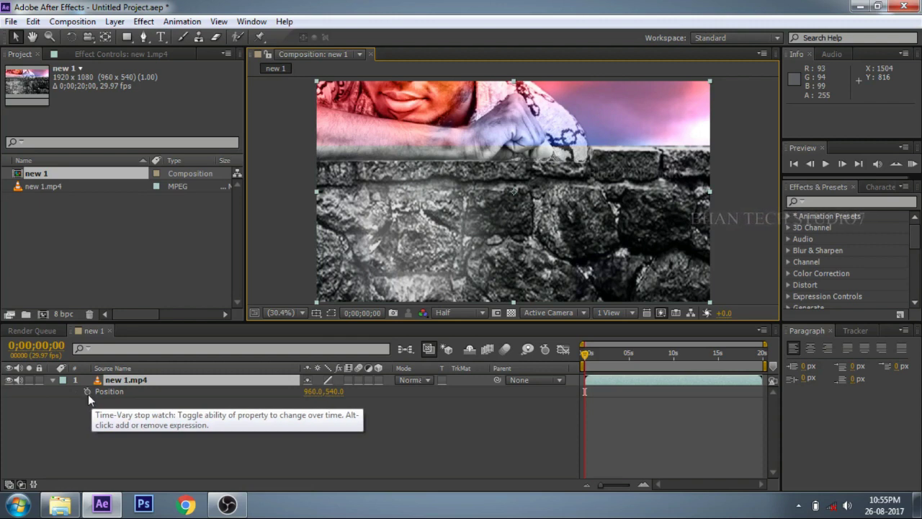
# Add the expression wiggle(1,10) to the new 1.mp4 layer's Position
pyautogui.keyDown('alt'); pyautogui.click(88, 393); pyautogui.keyUp('alt')
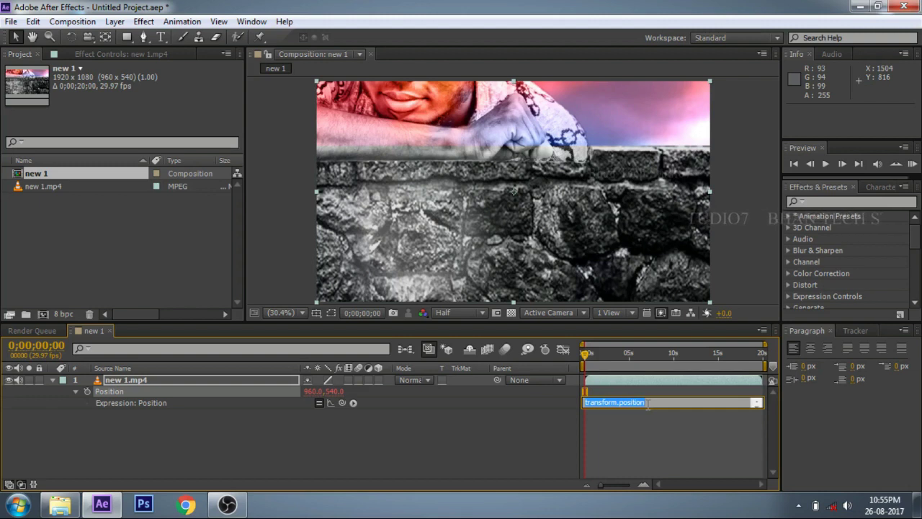
pyautogui.press('BackSpace')
pyautogui.write('wiggle(1,10)')
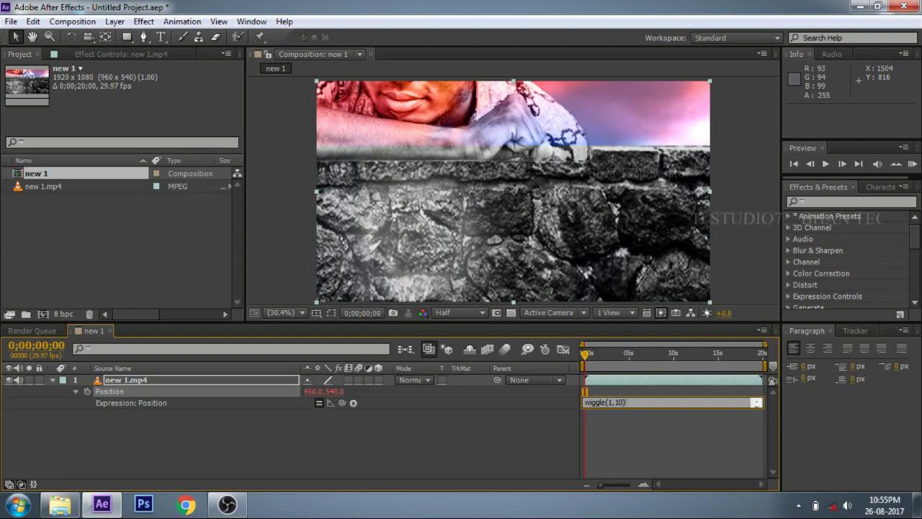
pyautogui.click(618, 435)
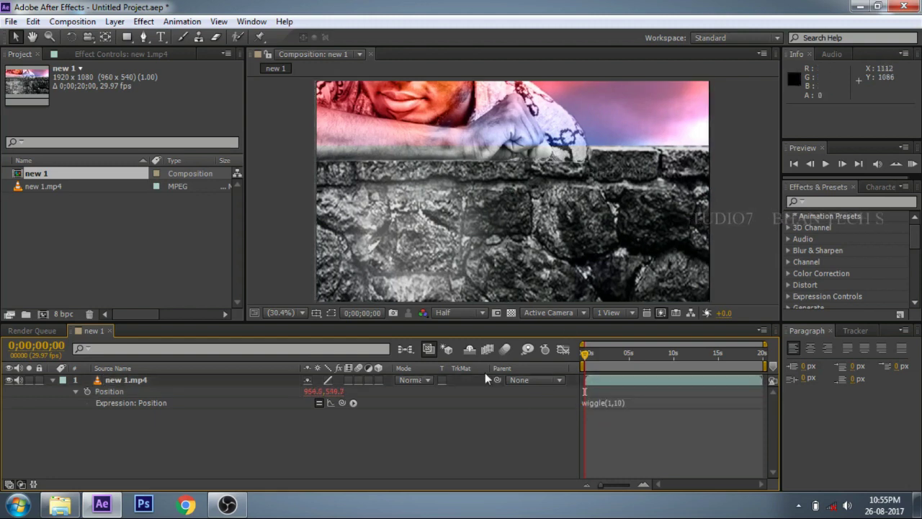
# Preview the new 1.mp4 layer's wiggle(1,10) shake
pyautogui.click(158, 384)
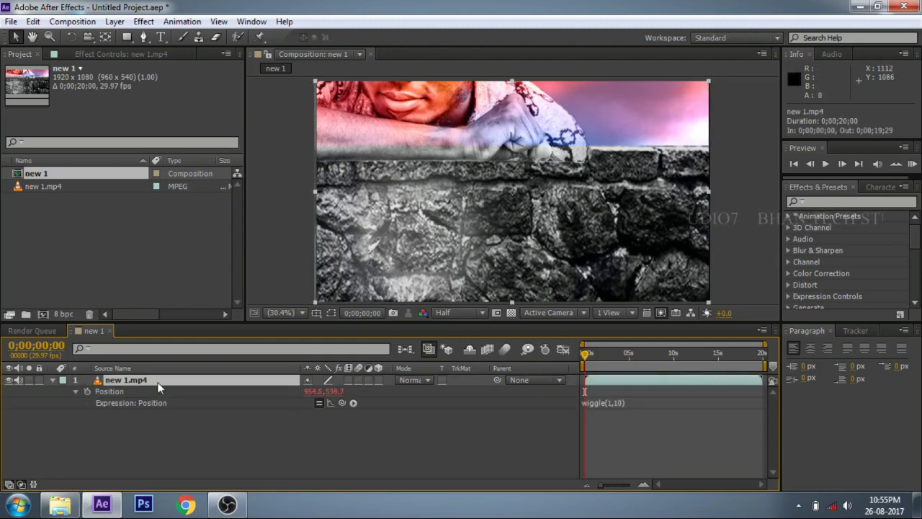
pyautogui.click(912, 164)
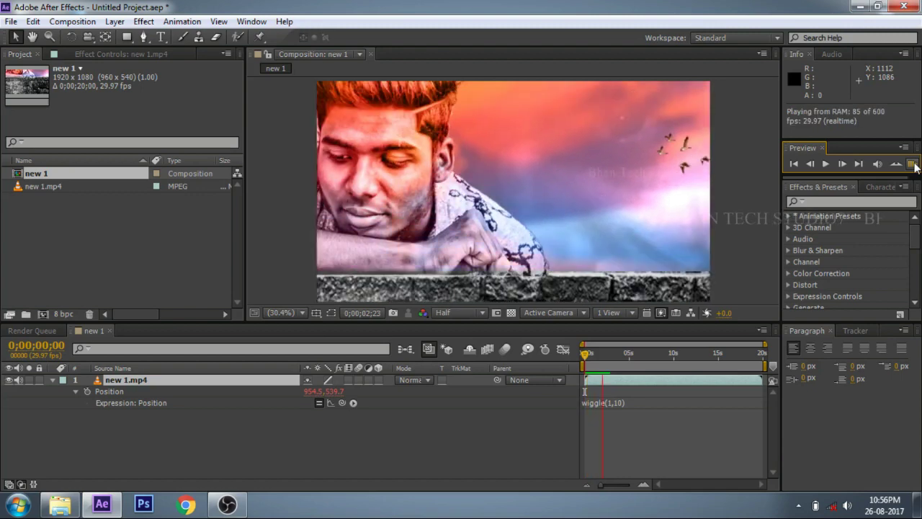
pyautogui.click(913, 164)
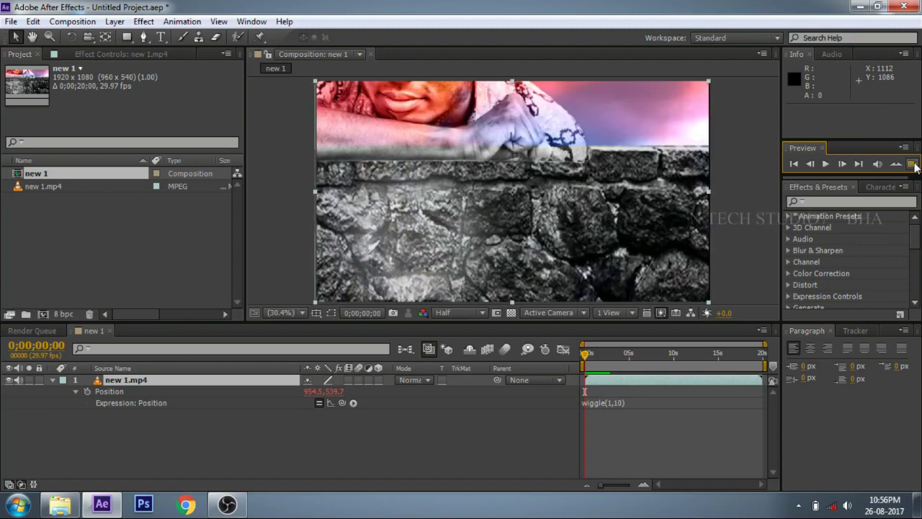
# Change the Position expression to wiggle(10,10) and preview the faster shake
pyautogui.click(612, 404)
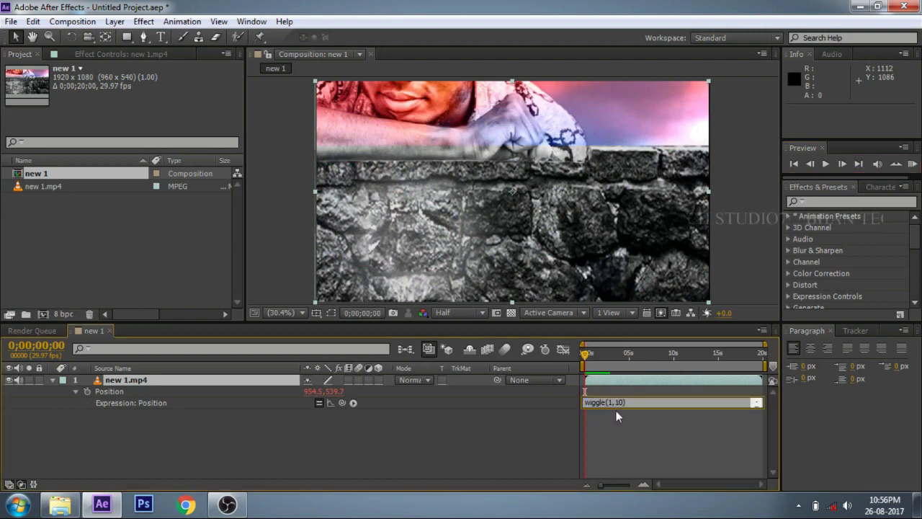
pyautogui.write('wiggle(10,10)')
pyautogui.click(680, 425)
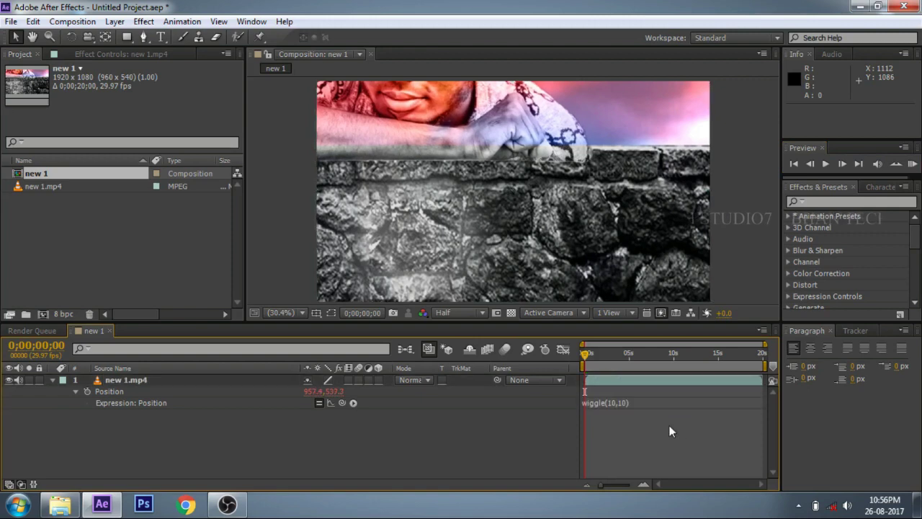
pyautogui.click(912, 164)
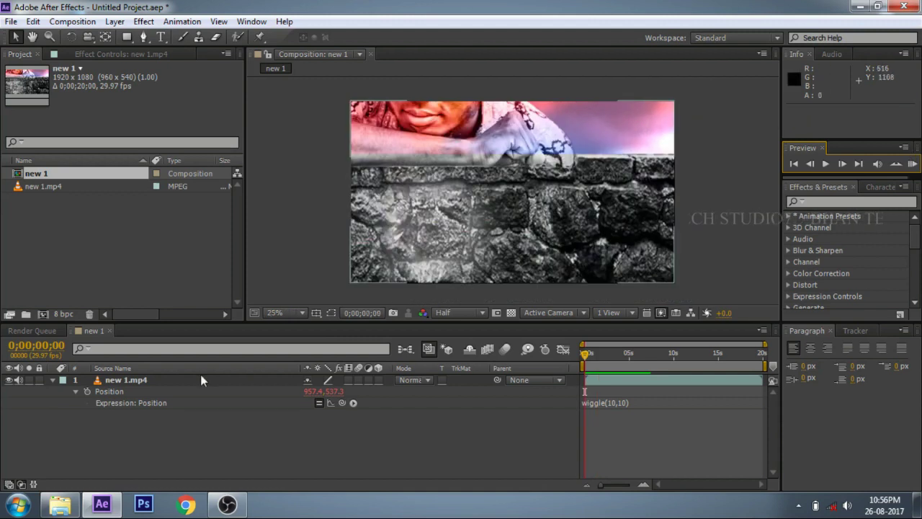
# Scale the new 1.mp4 layer to 104% and RAM-preview the shaking clip
pyautogui.click(161, 379)
pyautogui.press('s')
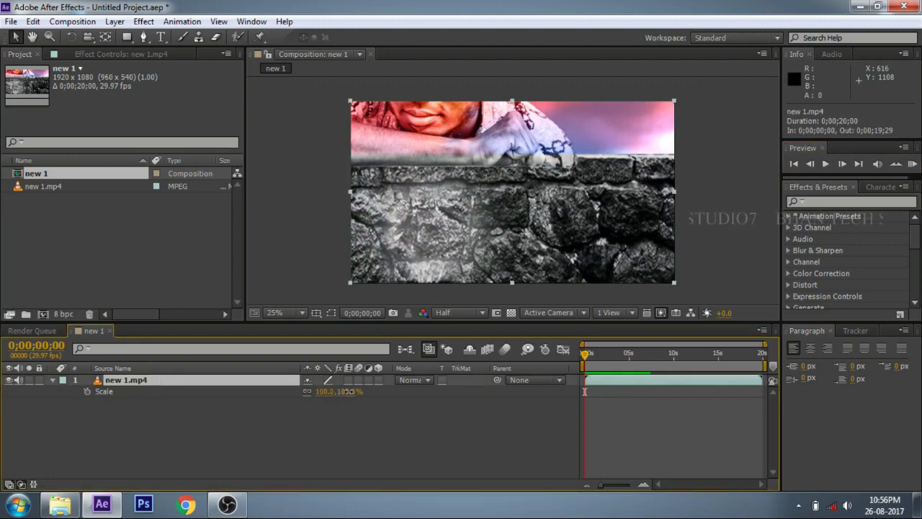
pyautogui.moveTo(349, 391); pyautogui.dragTo(355, 392)
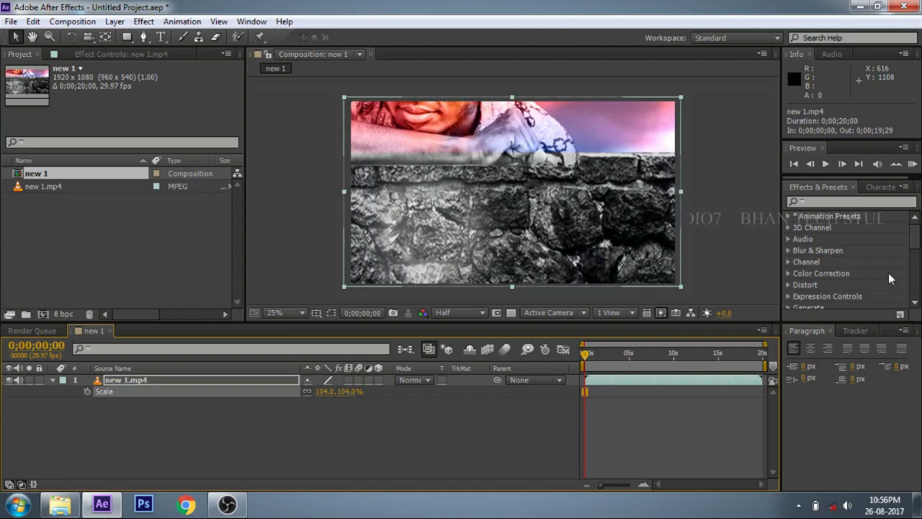
pyautogui.click(912, 164)
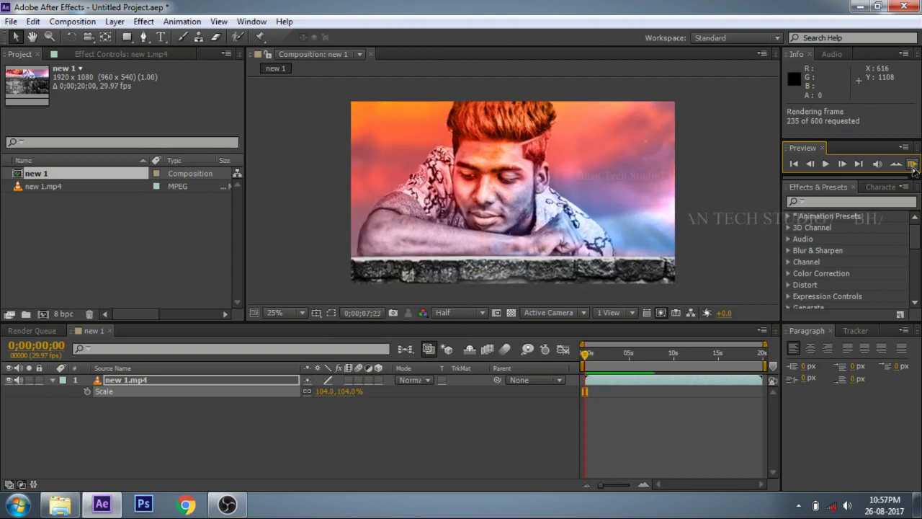
# Stop the preview and move the current time to about 0;00;13;28, near the gunshot
pyautogui.click(913, 165)
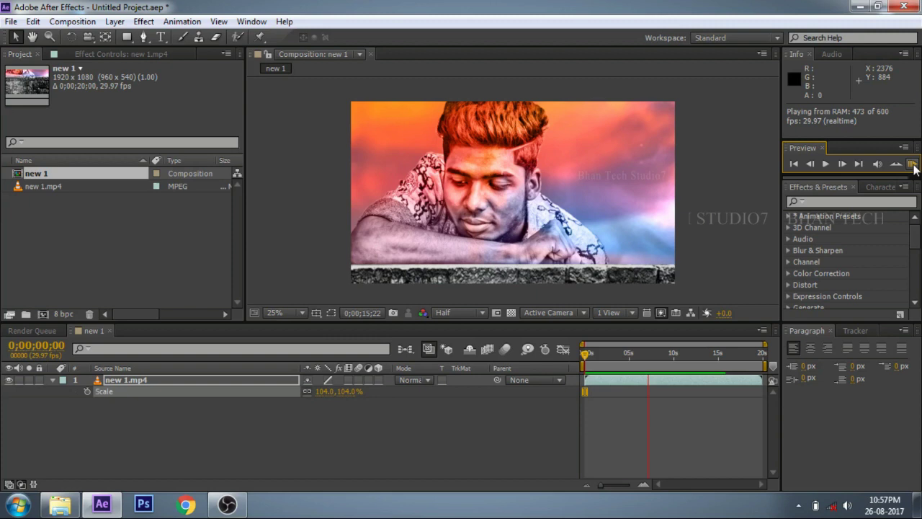
pyautogui.click(719, 355)
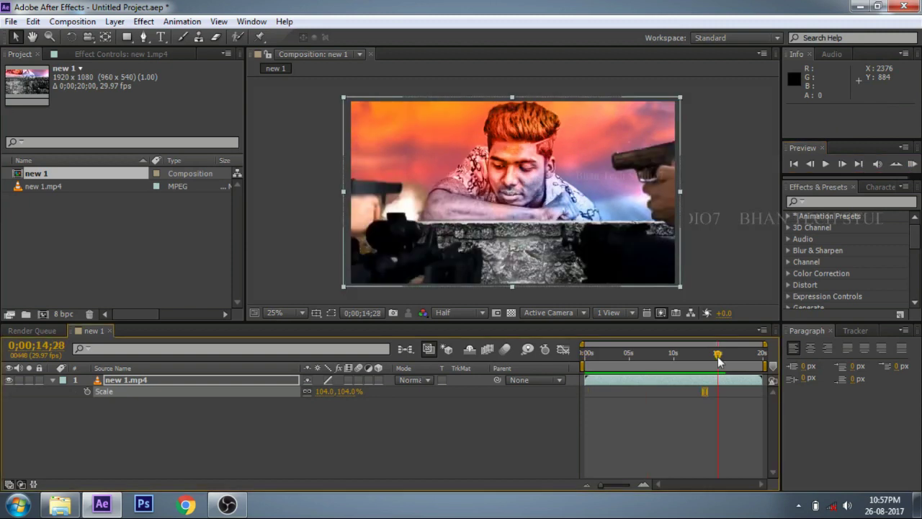
pyautogui.moveTo(718, 358); pyautogui.dragTo(711, 360)
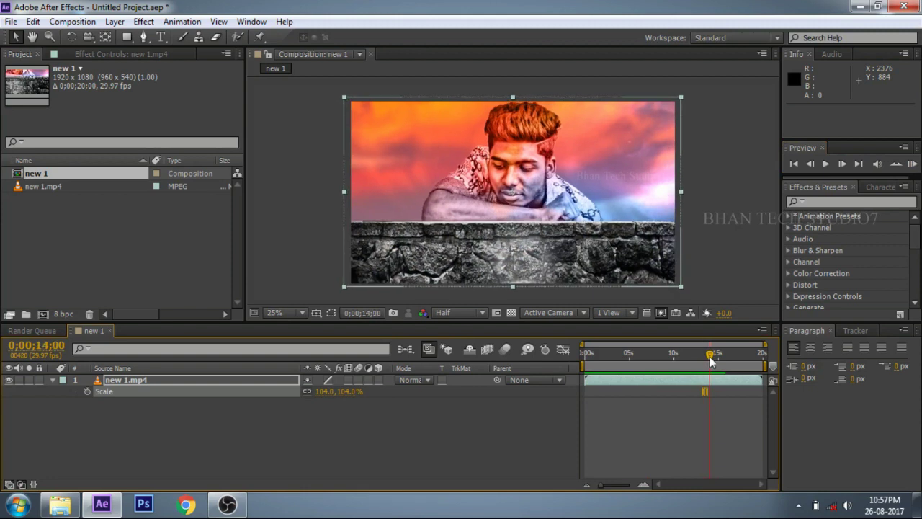
# Undo the scale change and Scale keyframing, returning Scale to 100%
pyautogui.hotkey('ctrl', 'z')
pyautogui.press('Home')
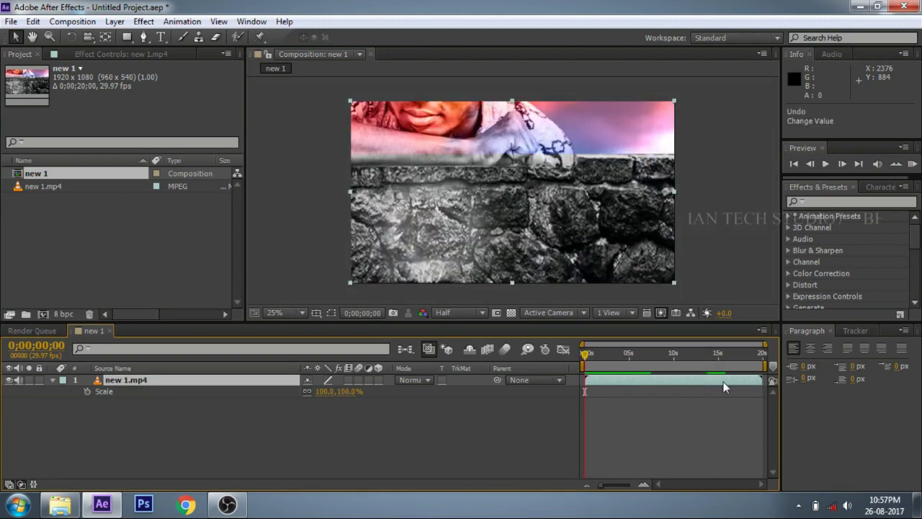
pyautogui.hotkey('ctrl', 'z')
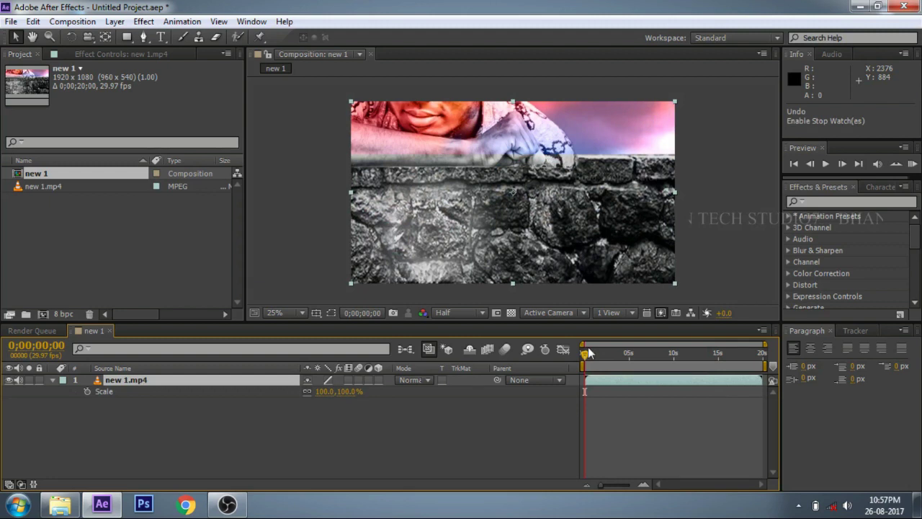
# Split the clip into two new 1.mp4 layers at 0;00;14;25, the gunshot moment
pyautogui.moveTo(590, 353)
pyautogui.mouseDown()
pyautogui.moveTo(706, 368)
pyautogui.moveTo(728, 392)
pyautogui.mouseUp()
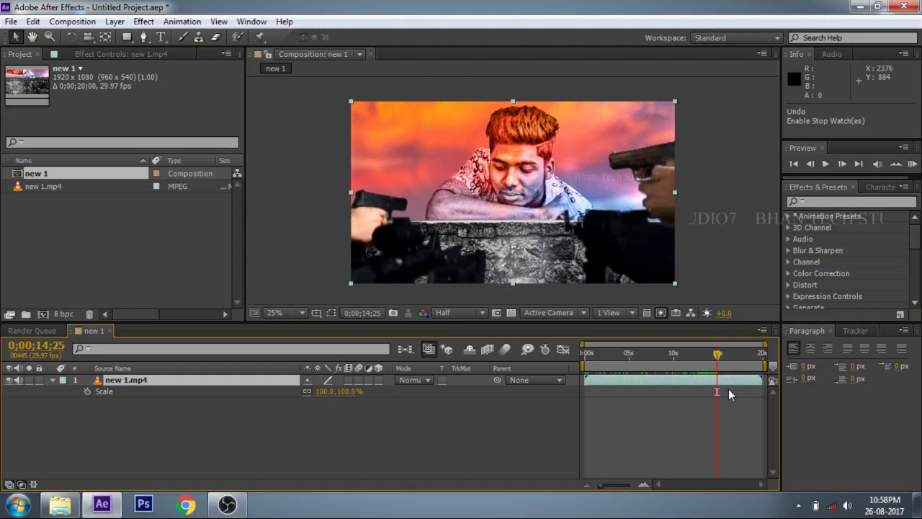
pyautogui.hotkey('ctrl', 'd')
pyautogui.click(682, 432)
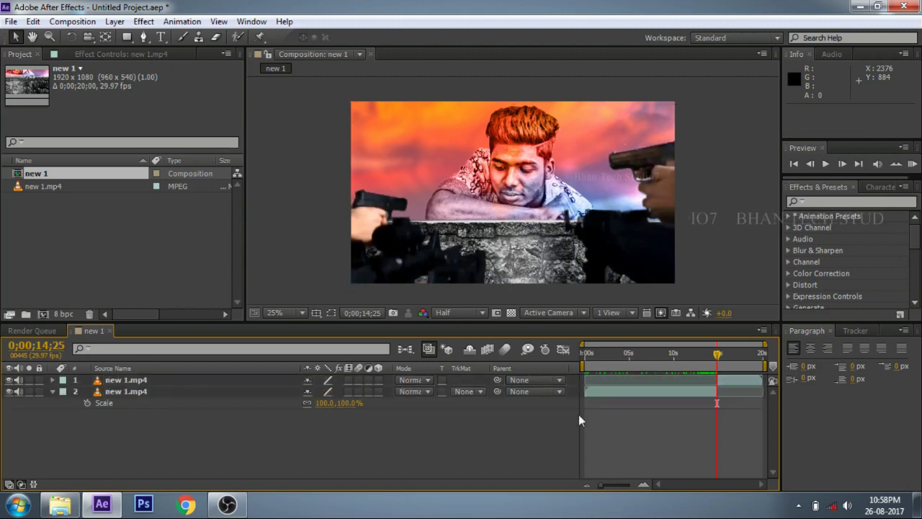
pyautogui.rightClick(317, 434)
# Add Null 1, trim it to start at 0;00;14;25, and reveal its Position
pyautogui.moveTo(432, 286)
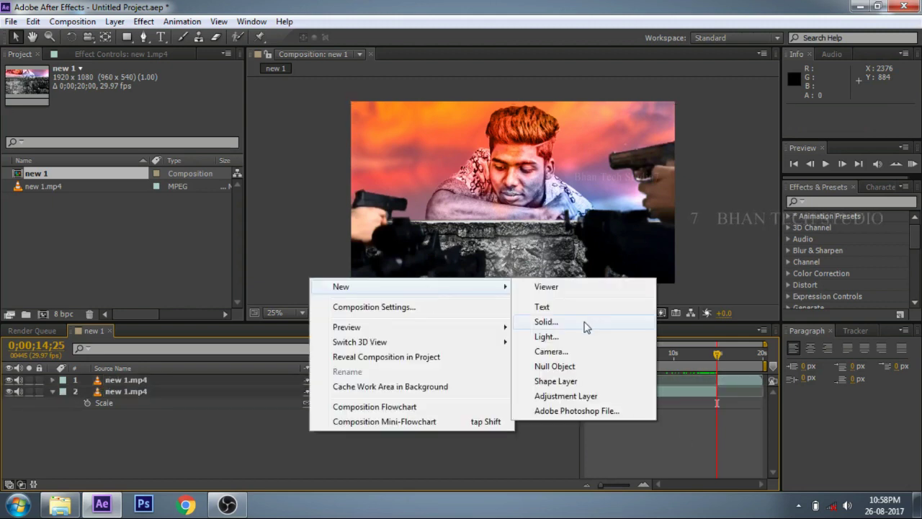
pyautogui.click(562, 366)
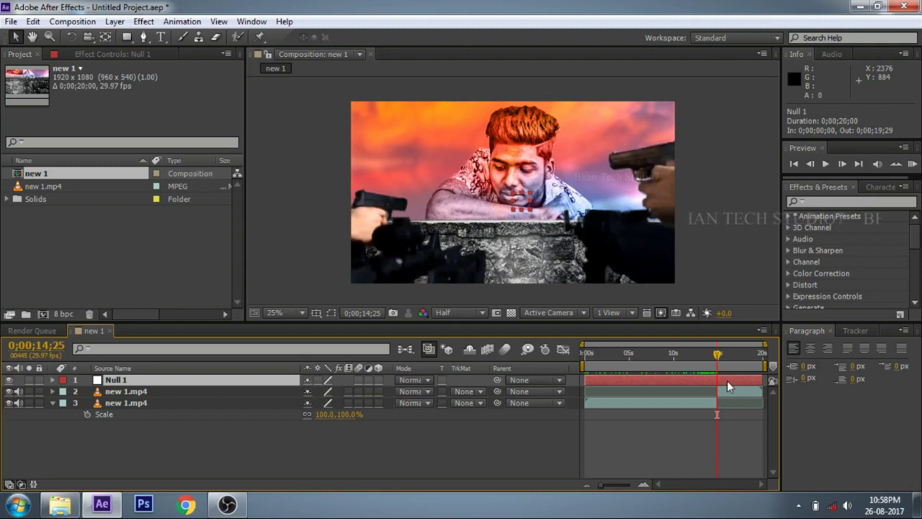
pyautogui.hotkey('ctrl', 'shift', 'd')
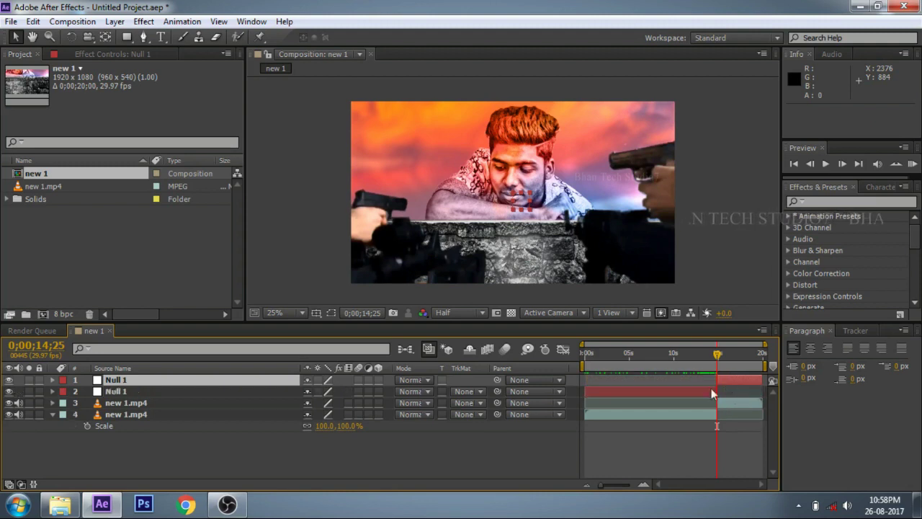
pyautogui.click(691, 395)
pyautogui.press('Delete')
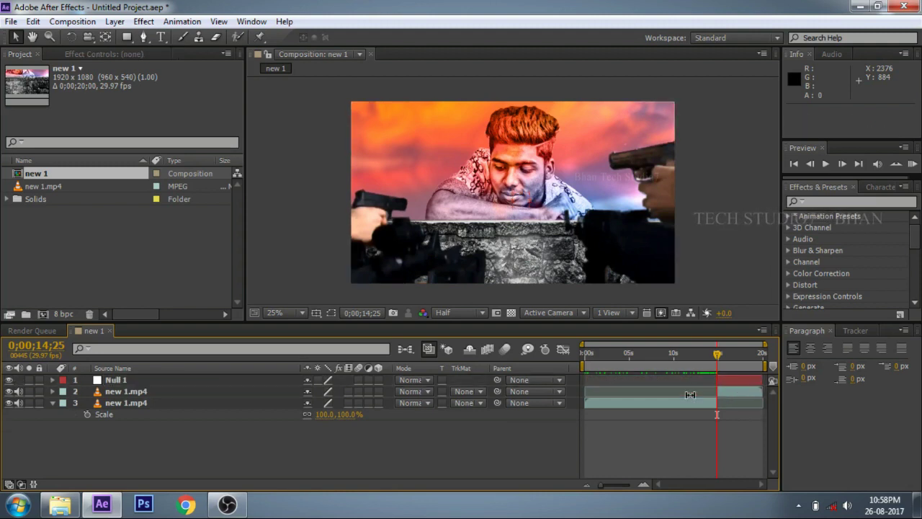
pyautogui.click(726, 382)
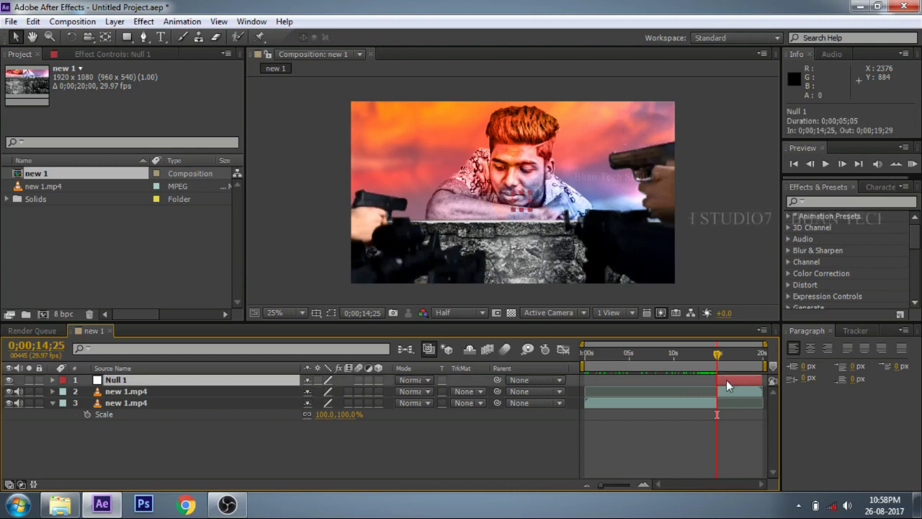
pyautogui.press('p')
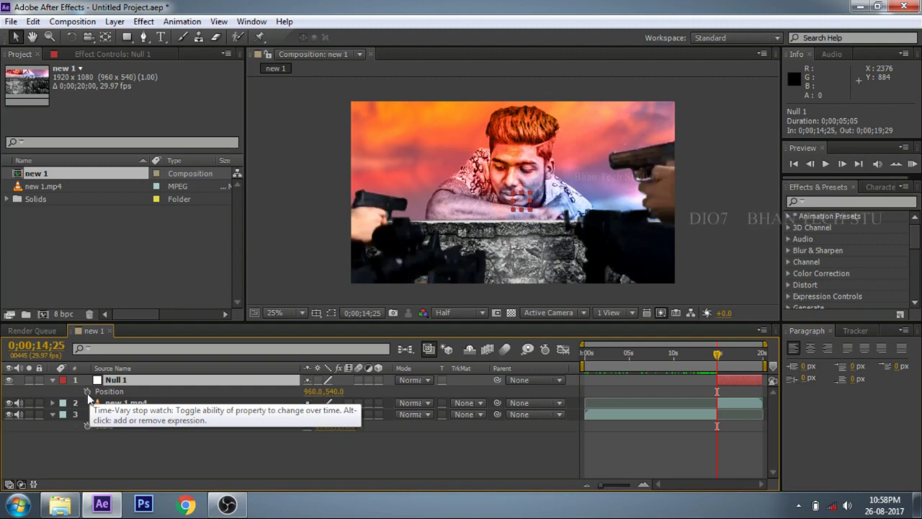
# Give Null 1's Position the expression wiggle(10, 10), then collapse the layer
pyautogui.keyDown('alt'); pyautogui.click(87, 391); pyautogui.keyUp('alt')
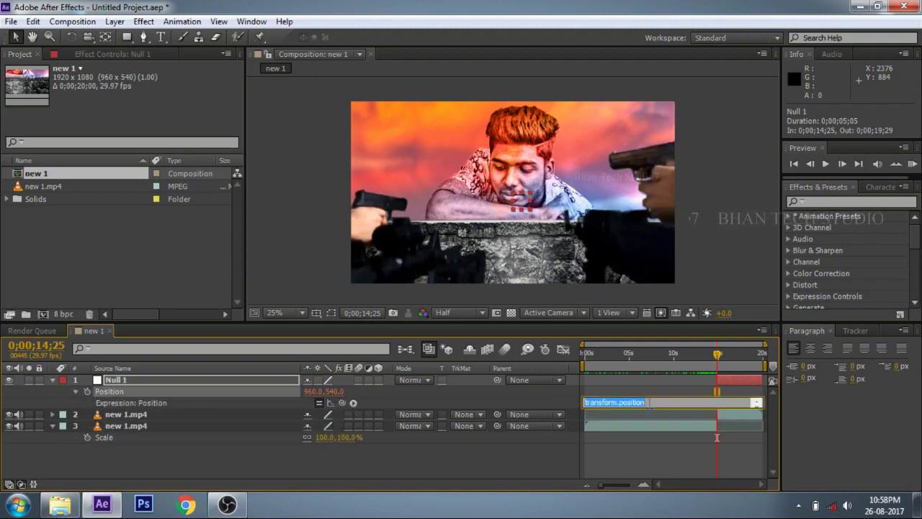
pyautogui.press('BackSpace')
pyautogui.write('w')
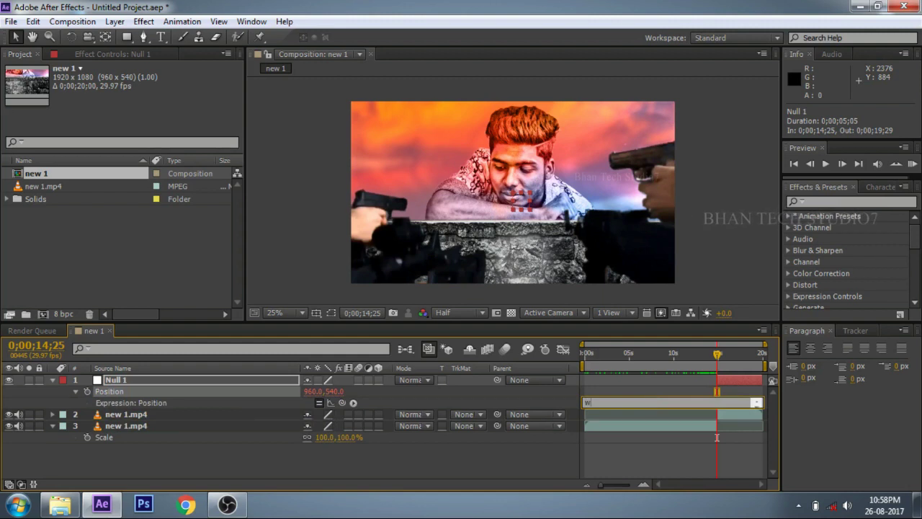
pyautogui.write('iggle')
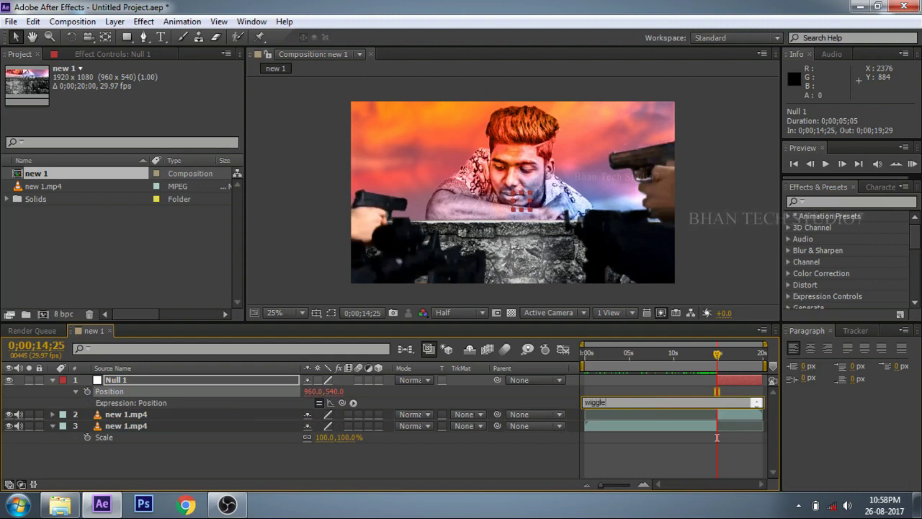
pyautogui.write('(')
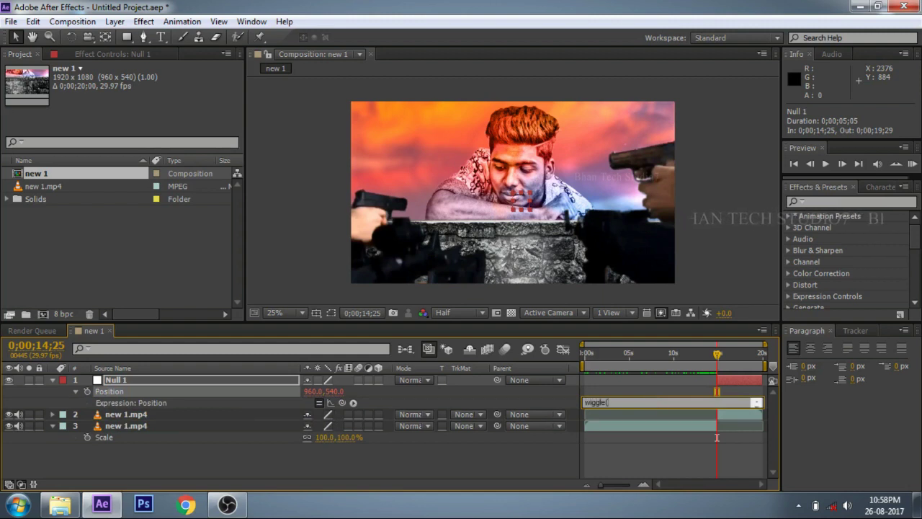
pyautogui.write('10')
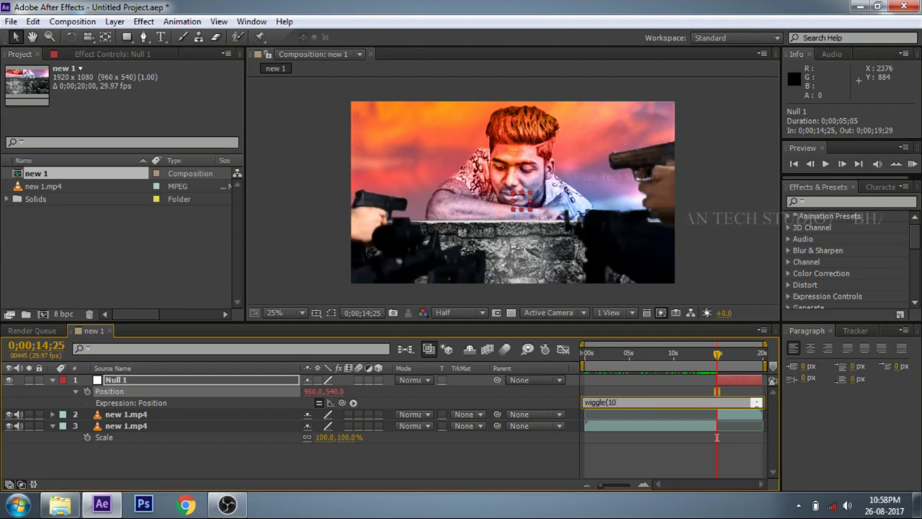
pyautogui.write(', ')
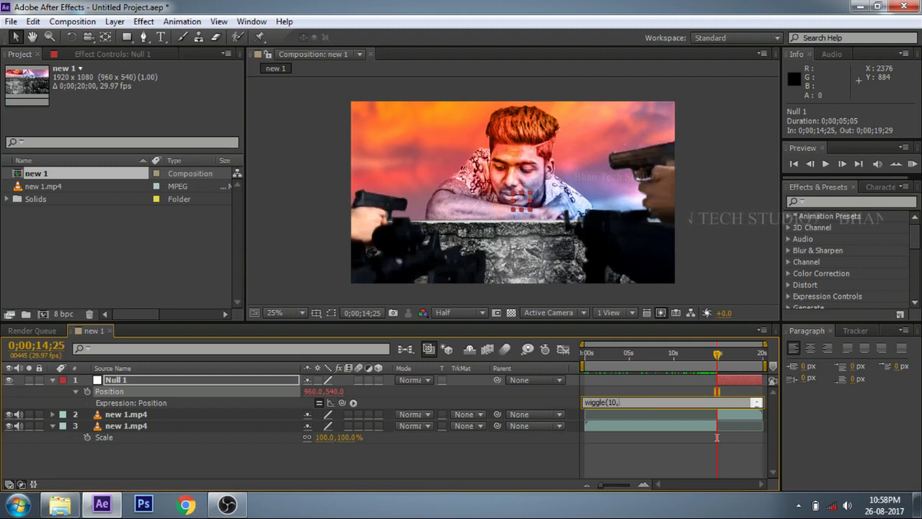
pyautogui.write('10')
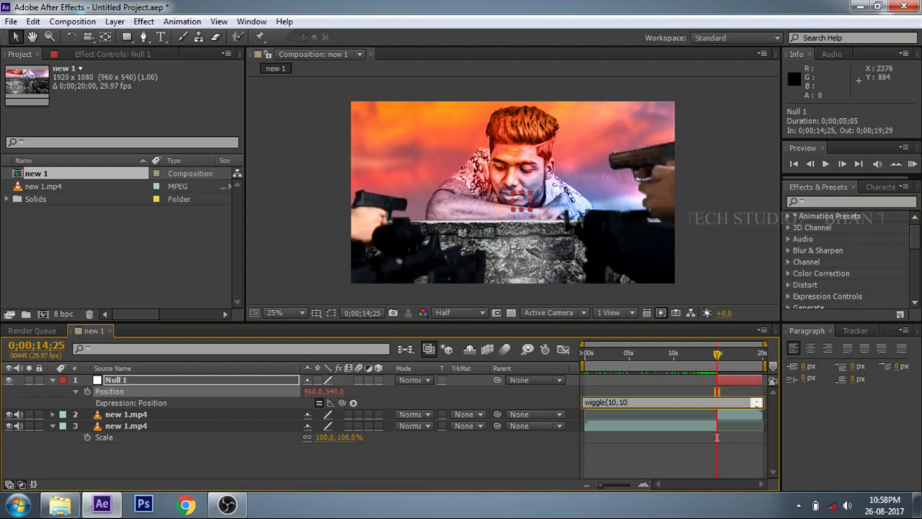
pyautogui.write(')')
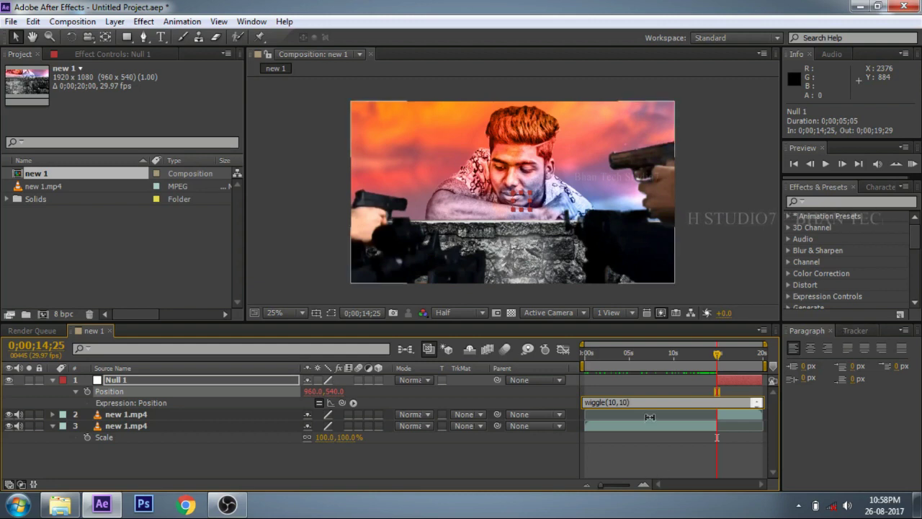
pyautogui.click(638, 393)
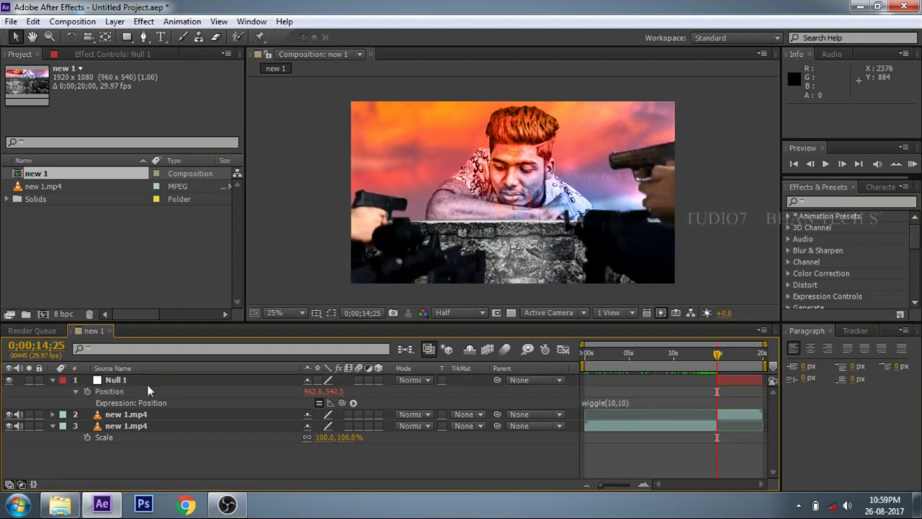
pyautogui.click(53, 380)
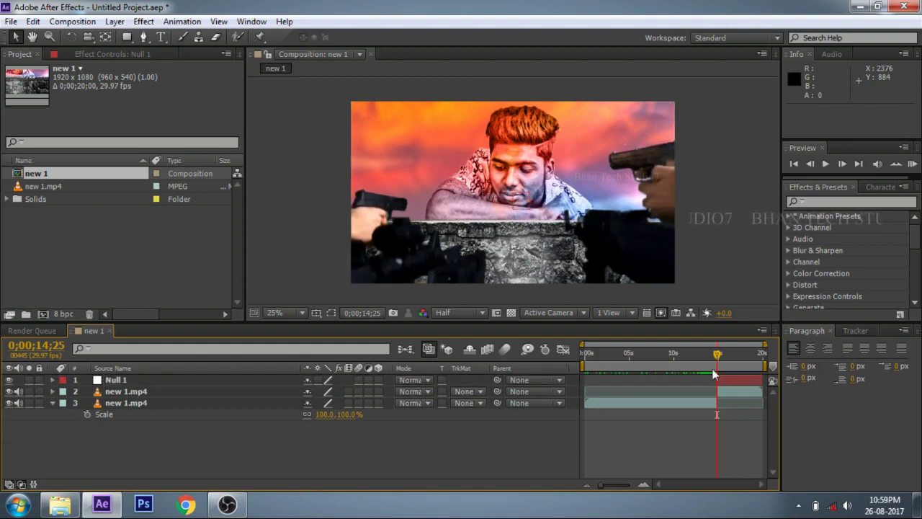
# Parent the upper new 1.mp4 layer (layer 2) to Null 1
pyautogui.click(723, 355)
pyautogui.moveTo(724, 358); pyautogui.dragTo(711, 365)
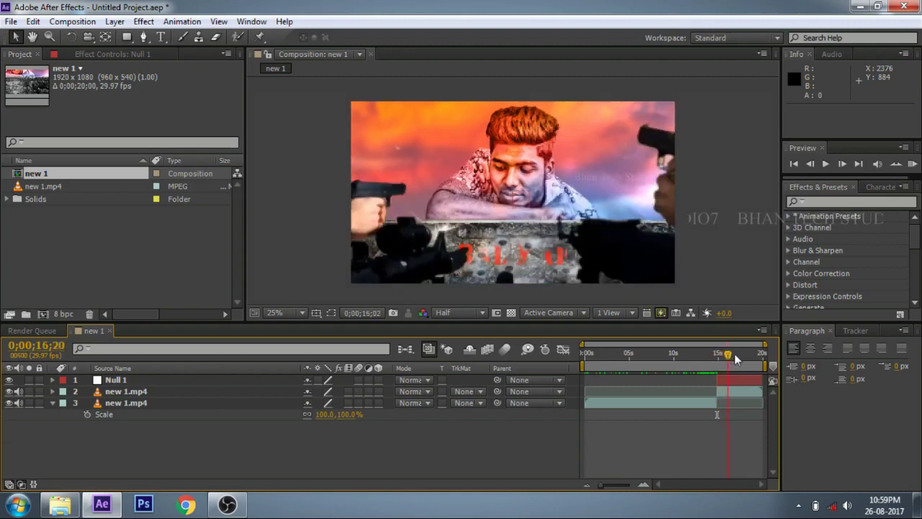
pyautogui.click(715, 356)
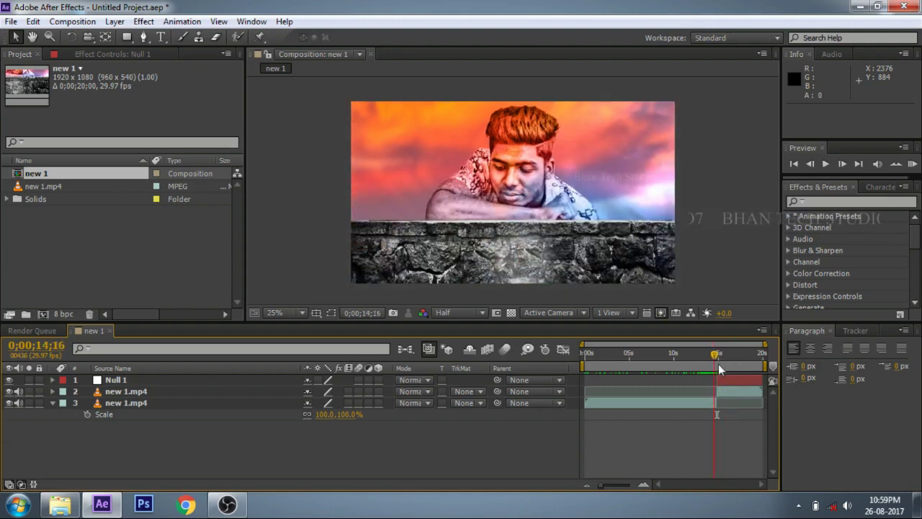
pyautogui.click(728, 378)
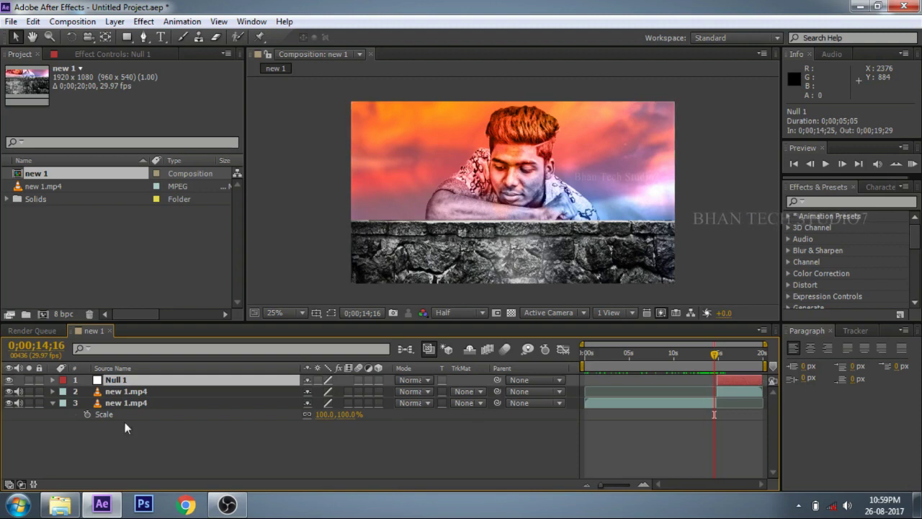
pyautogui.click(126, 394)
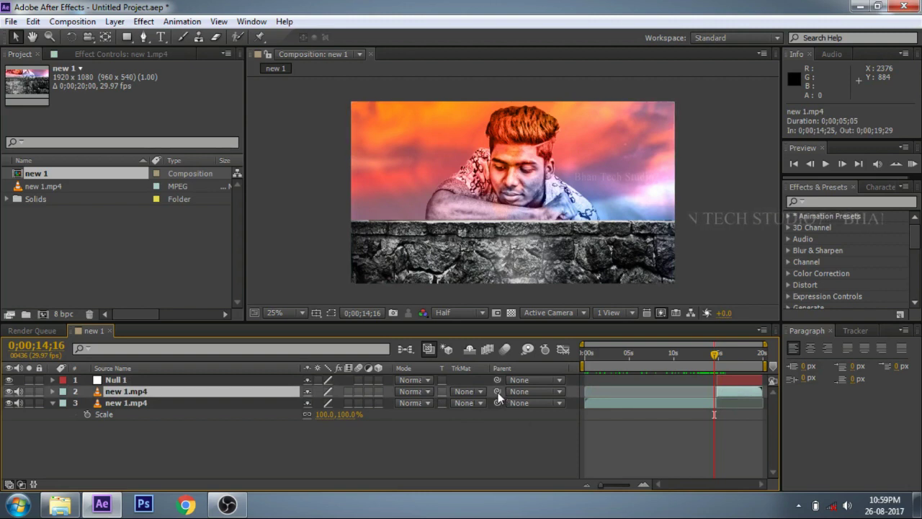
pyautogui.moveTo(498, 392)
pyautogui.mouseDown()
pyautogui.moveTo(432, 379)
pyautogui.moveTo(182, 394)
pyautogui.mouseUp()
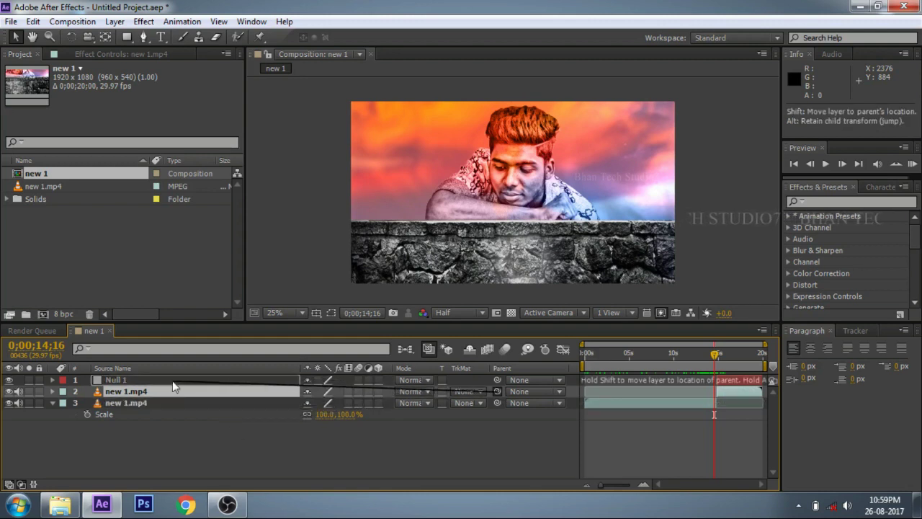
pyautogui.moveTo(181, 394); pyautogui.dragTo(172, 381)
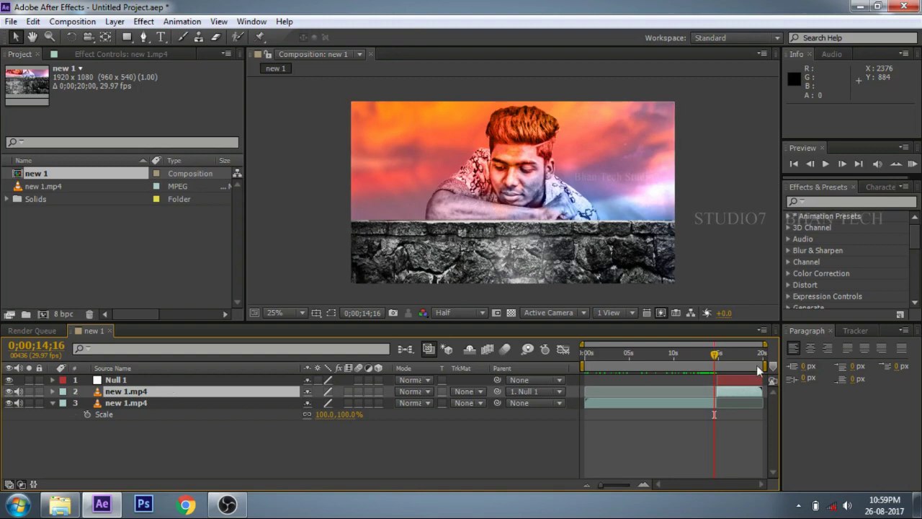
# At 0;00;16;11, scale layer 2 to 107% and RAM-preview the composition
pyautogui.moveTo(714, 355); pyautogui.dragTo(731, 354)
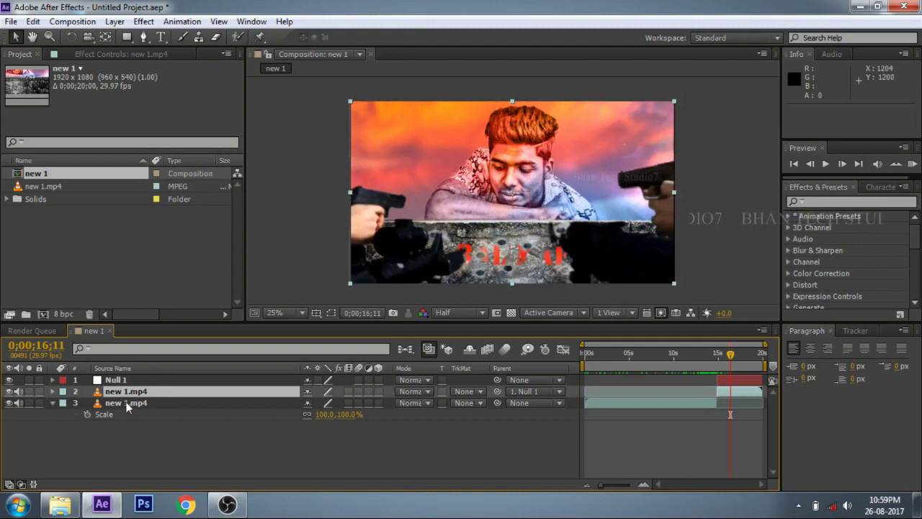
pyautogui.press('s')
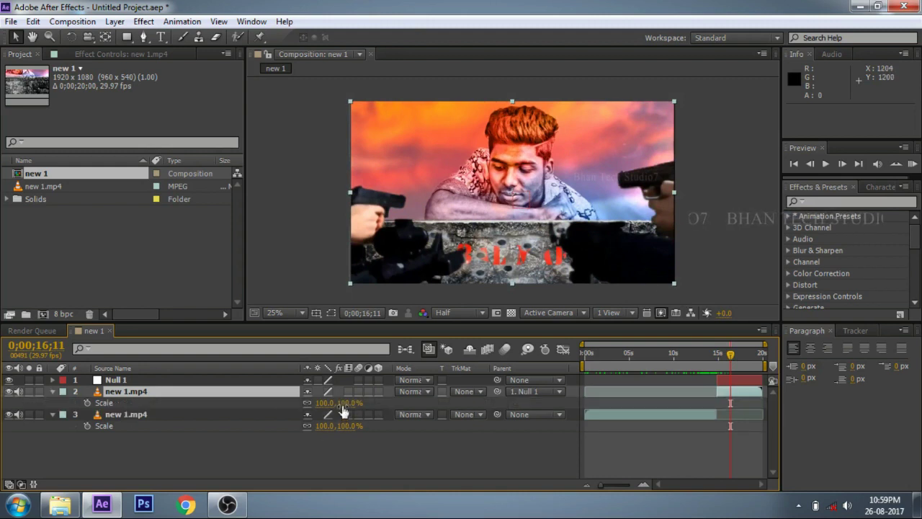
pyautogui.moveTo(339, 403); pyautogui.dragTo(347, 404)
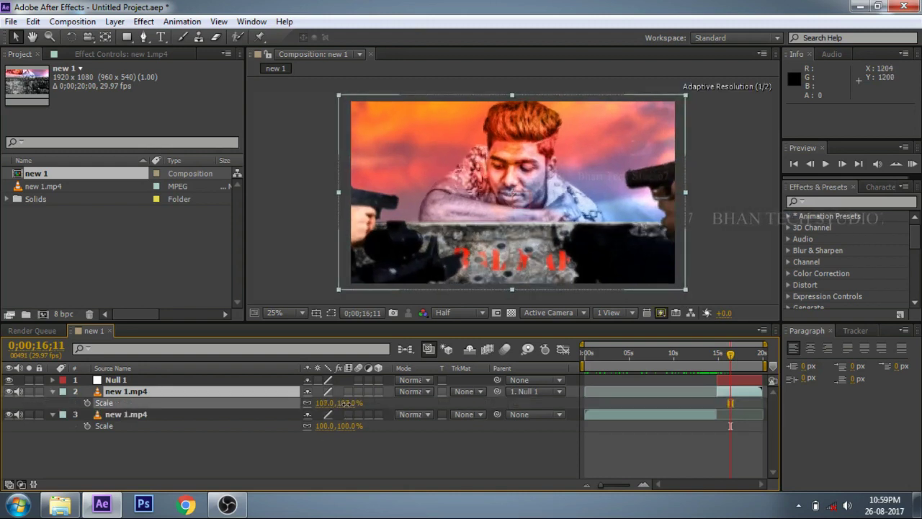
pyautogui.press('Return')
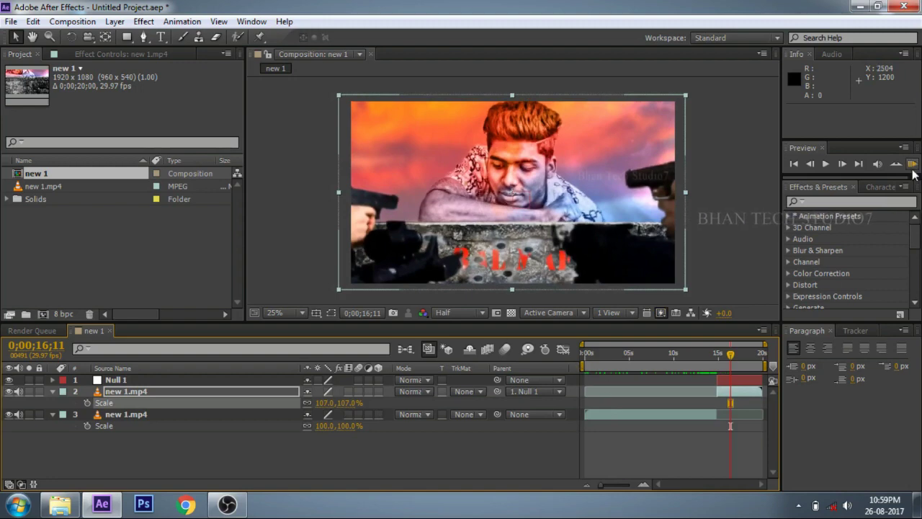
pyautogui.click(912, 164)
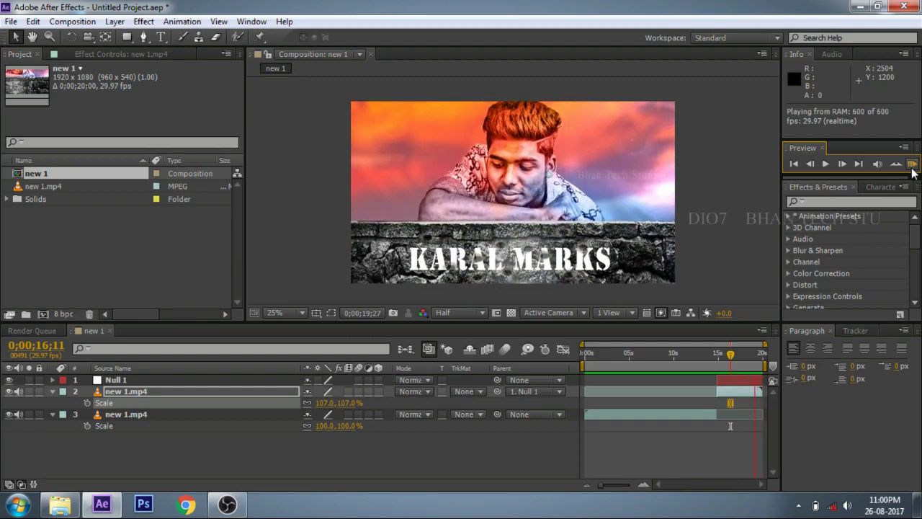
# After the preview plays, drag the current-time indicator back to 0;00;00;00
pyautogui.moveTo(627, 353); pyautogui.dragTo(583, 358)
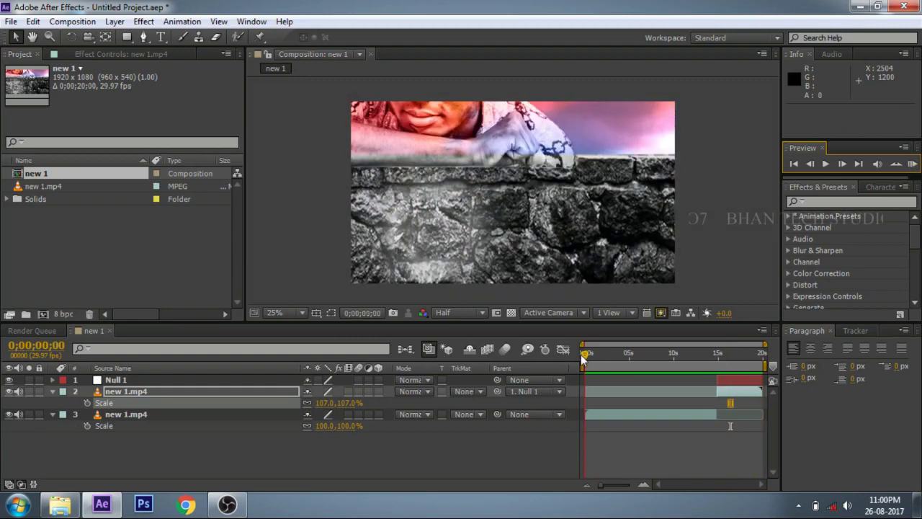